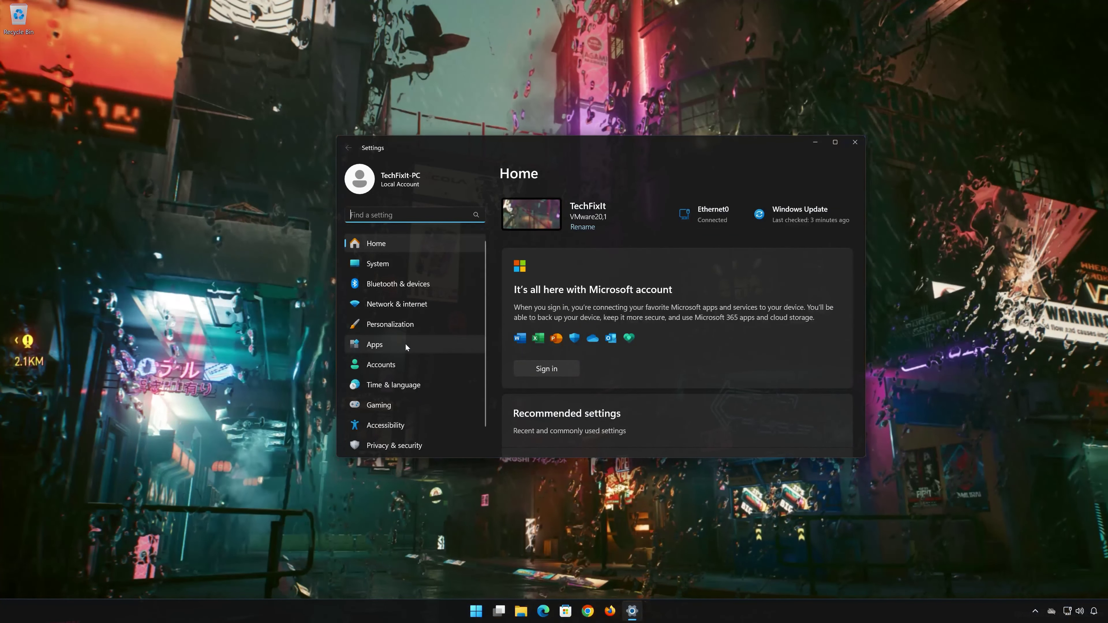
Step: Open the advanced options of HyperX NGENUITY from the list of installed apps in Windows Settings
click(375, 344)
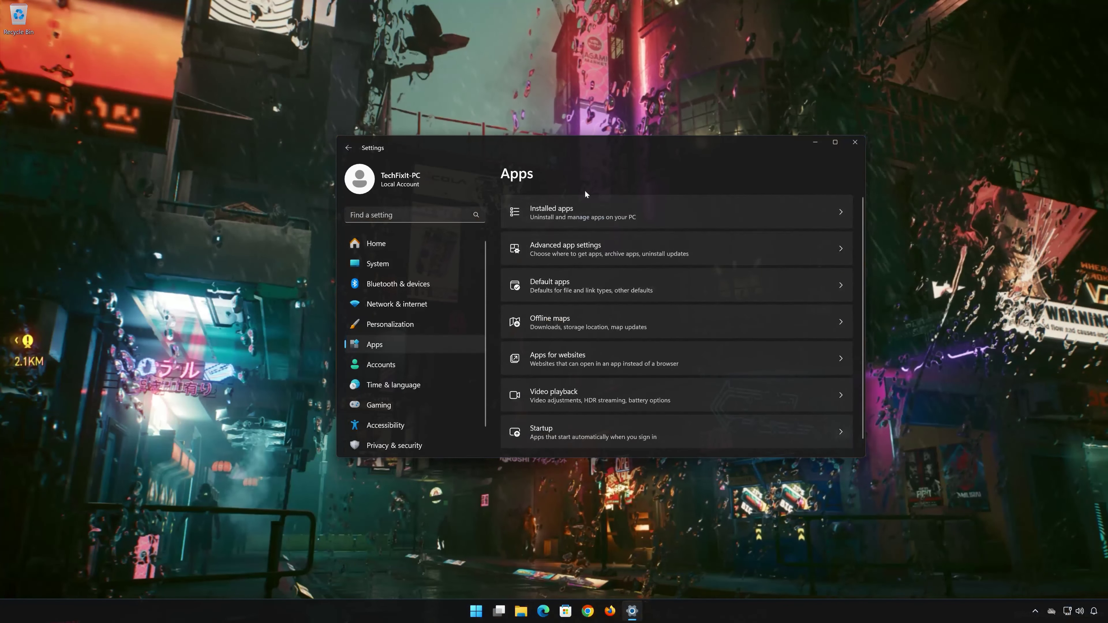
click(600, 224)
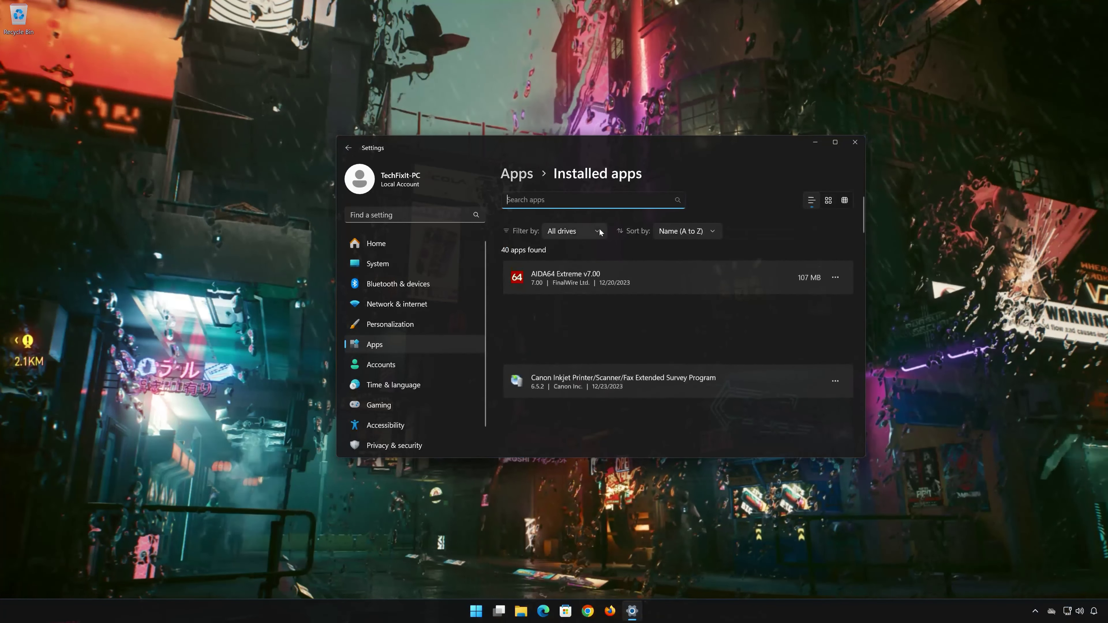
scroll(754, 341, down, 8)
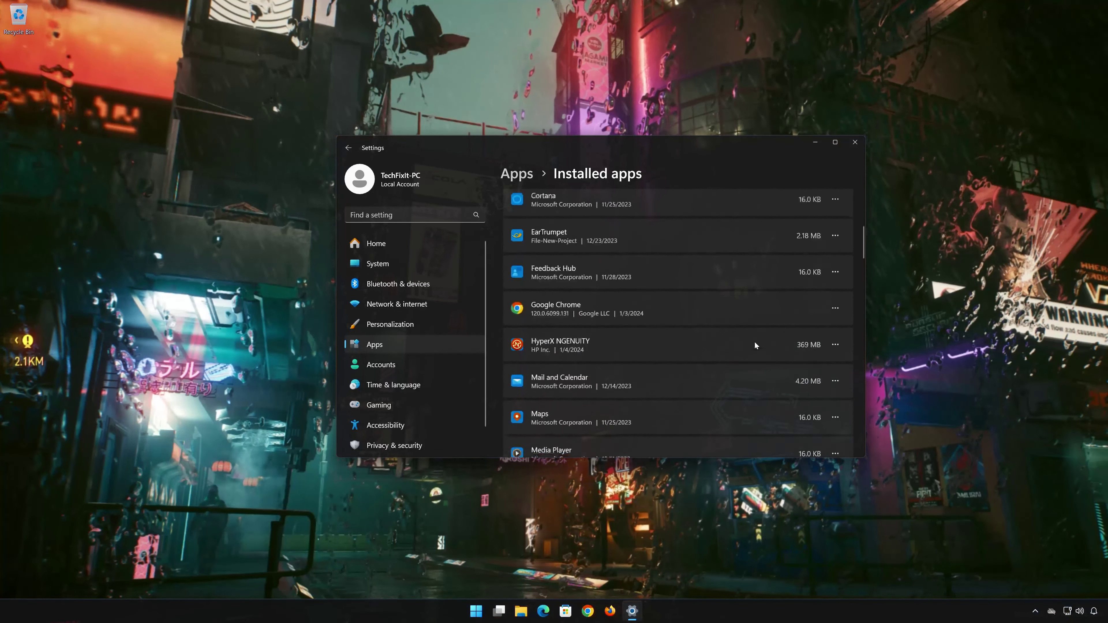
scroll(754, 343, up, 1)
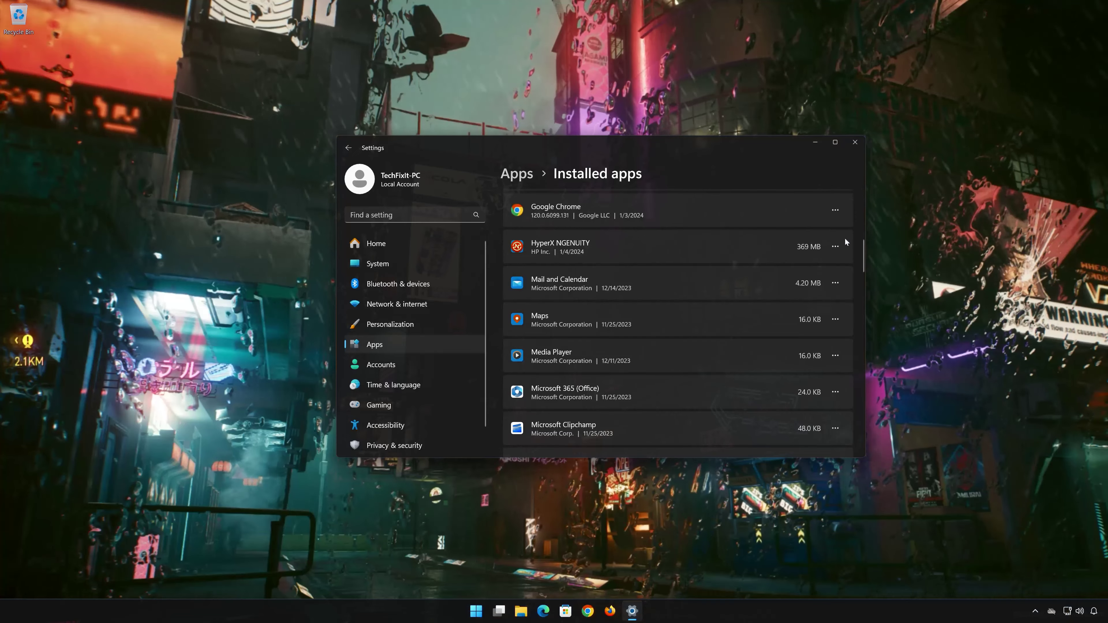
click(834, 249)
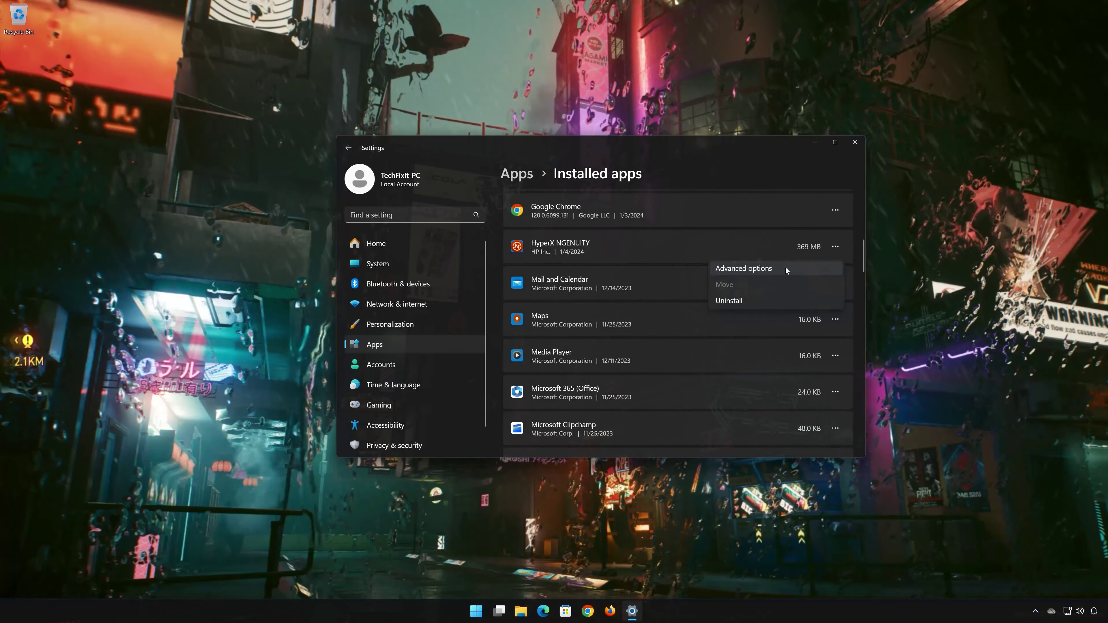
click(763, 269)
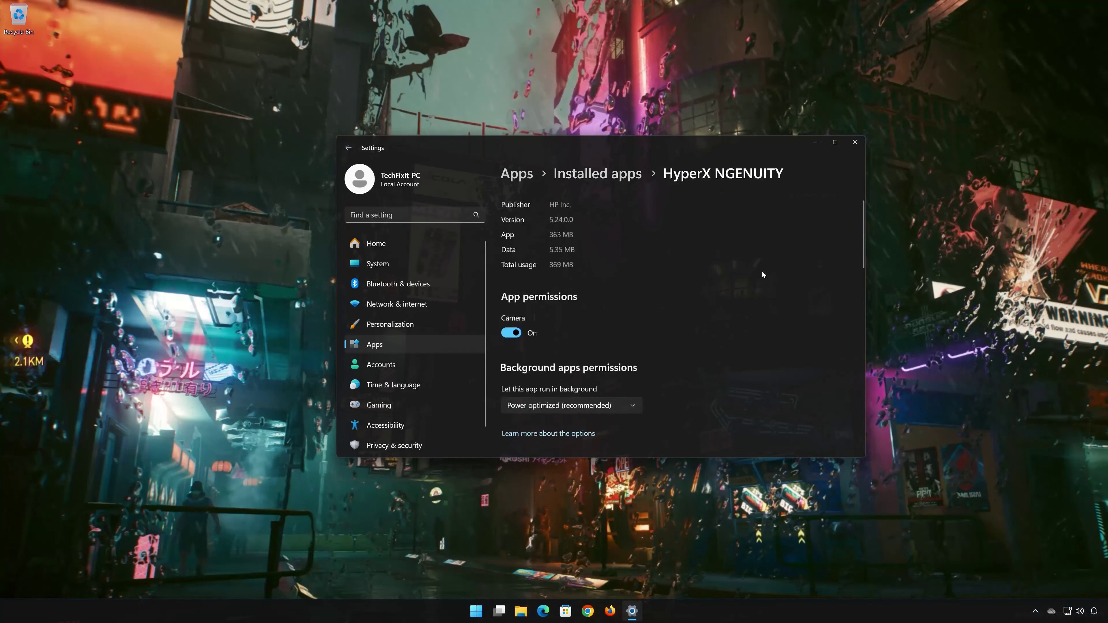
Step: Repair the HyperX NGENUITY app, and reset it with confirmation that its data may be deleted
scroll(763, 275, down, 10)
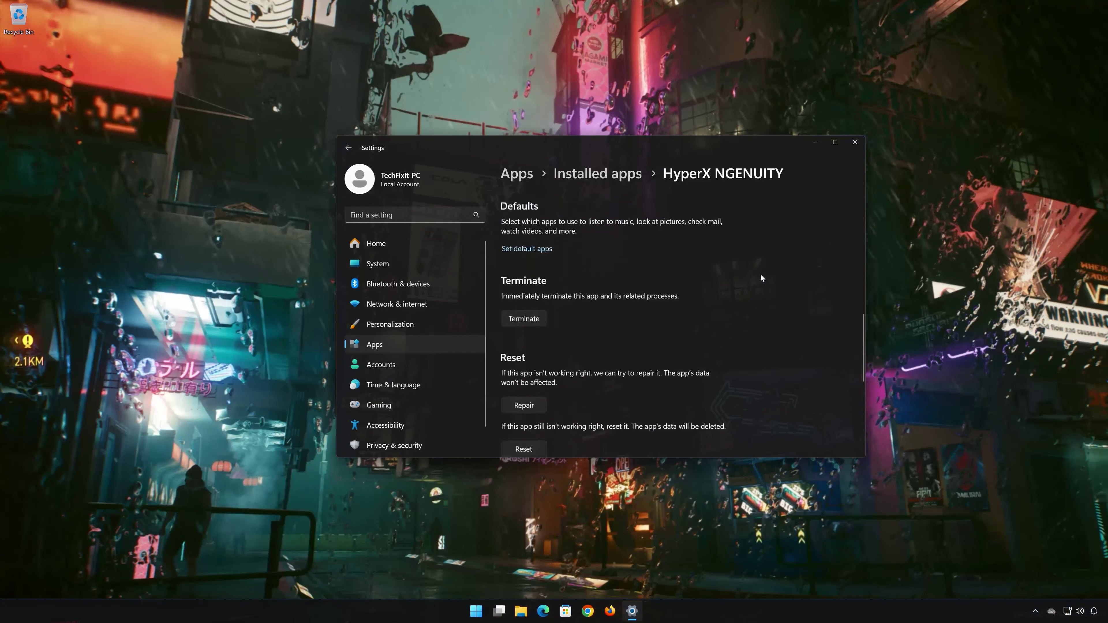
scroll(762, 278, down, 4)
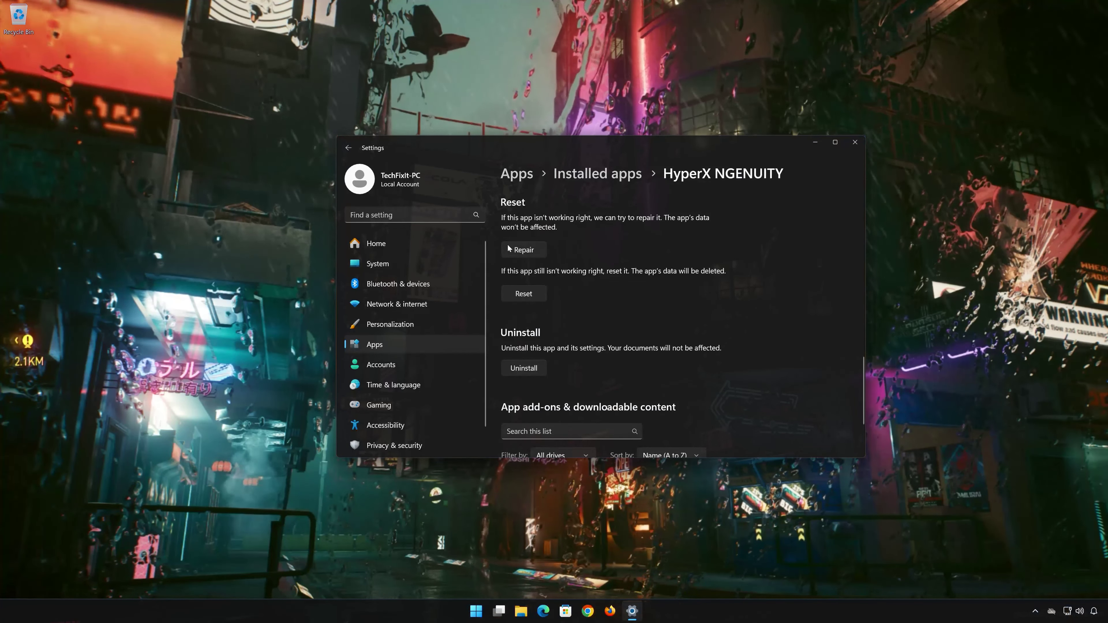
click(527, 251)
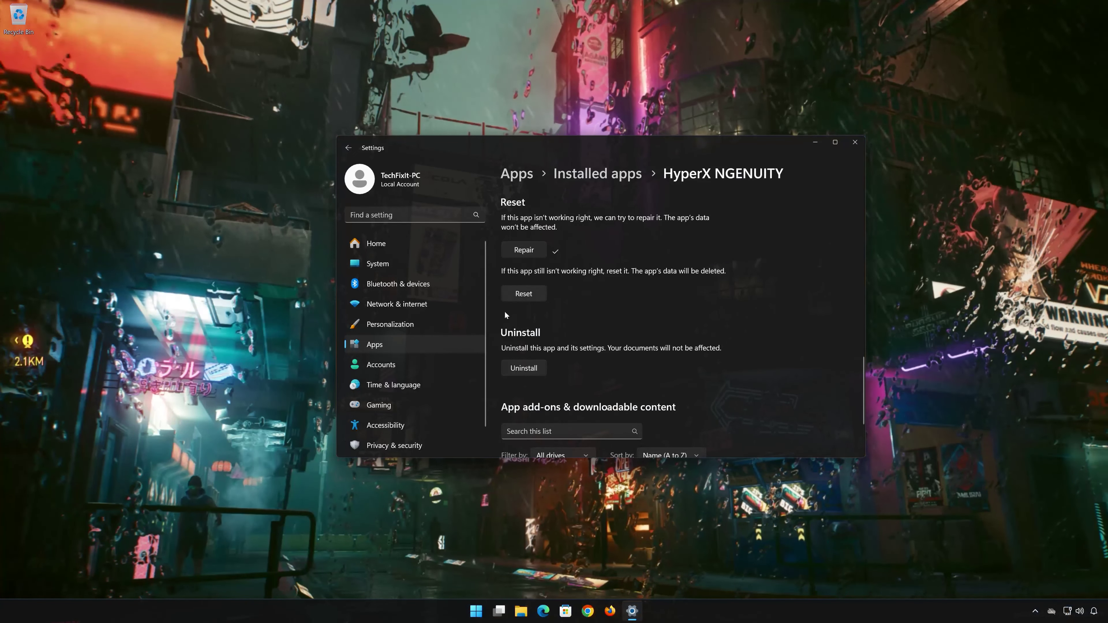
click(526, 293)
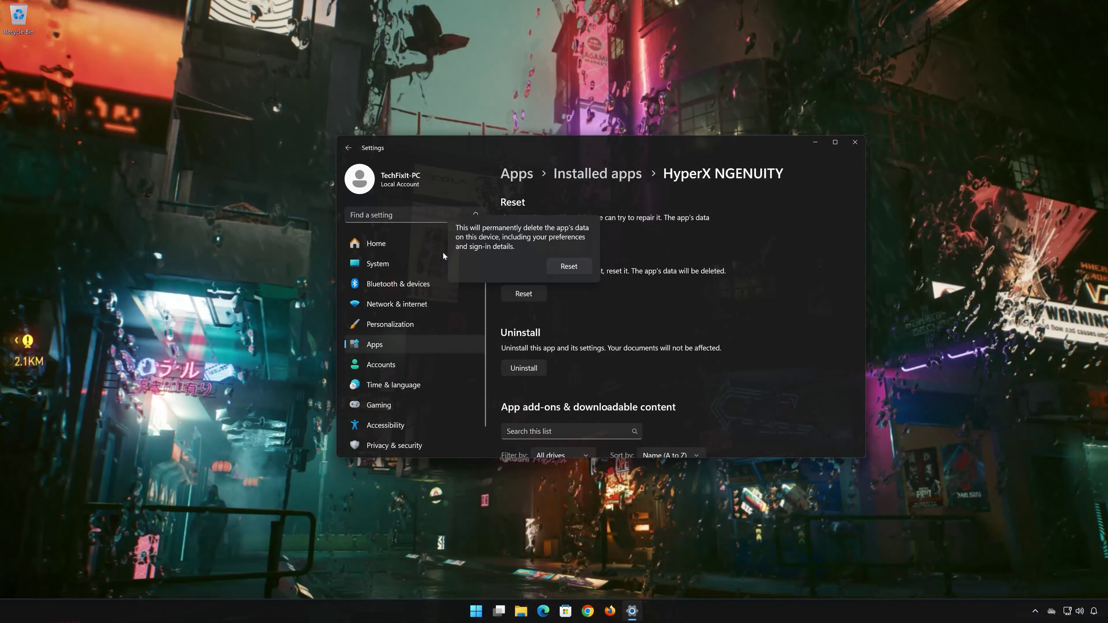
click(569, 268)
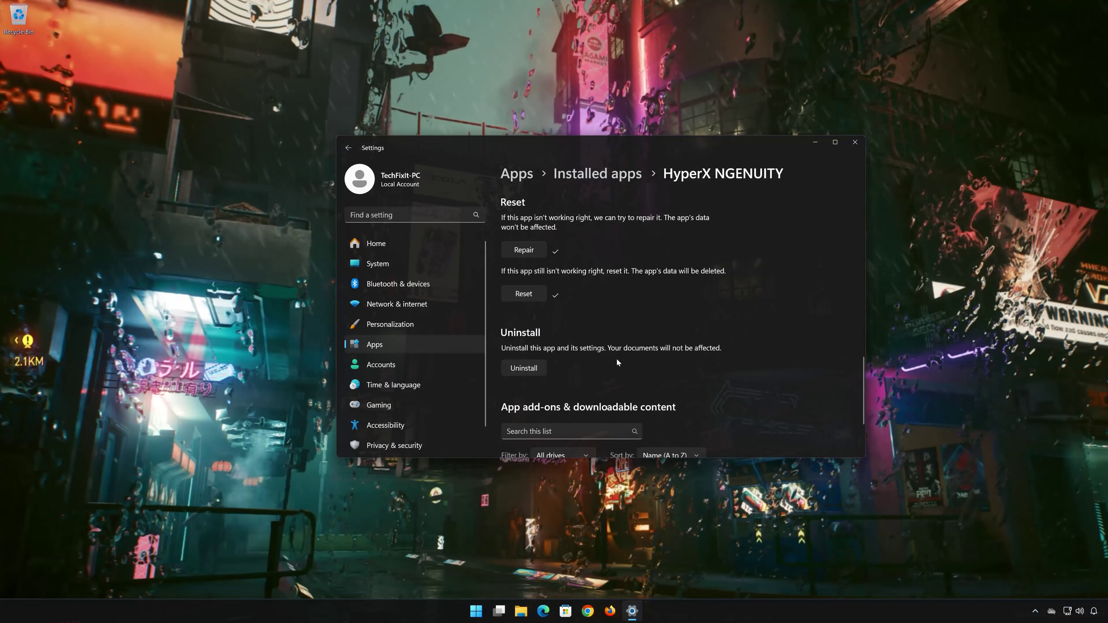
Step: Uninstall HyperX NGENUITY from its advanced options page, confirm the removal and close Settings
click(514, 369)
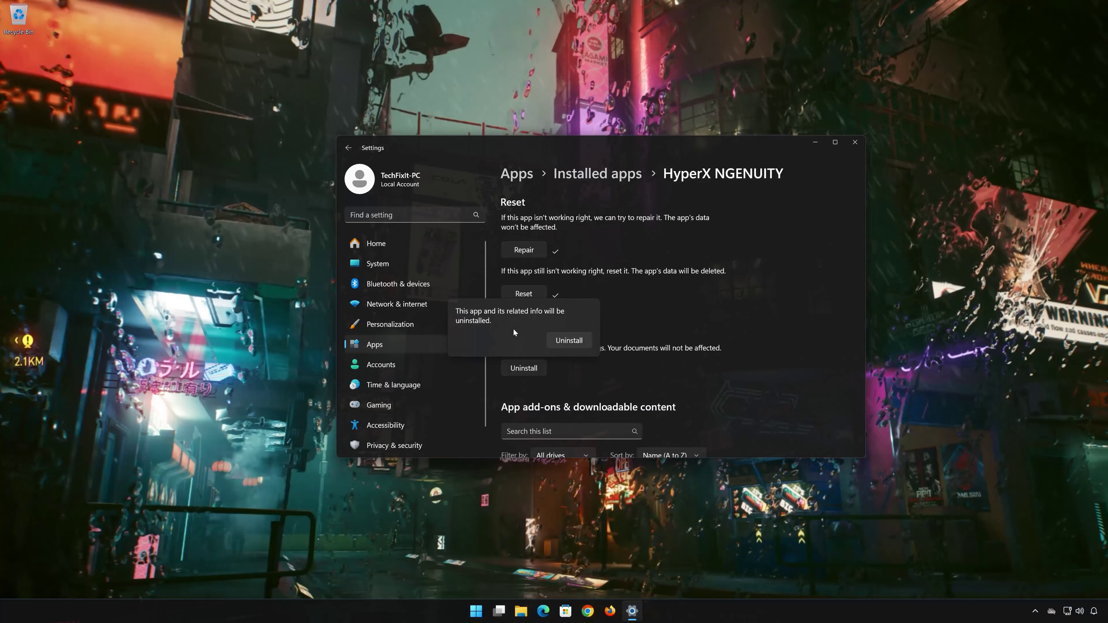
click(580, 339)
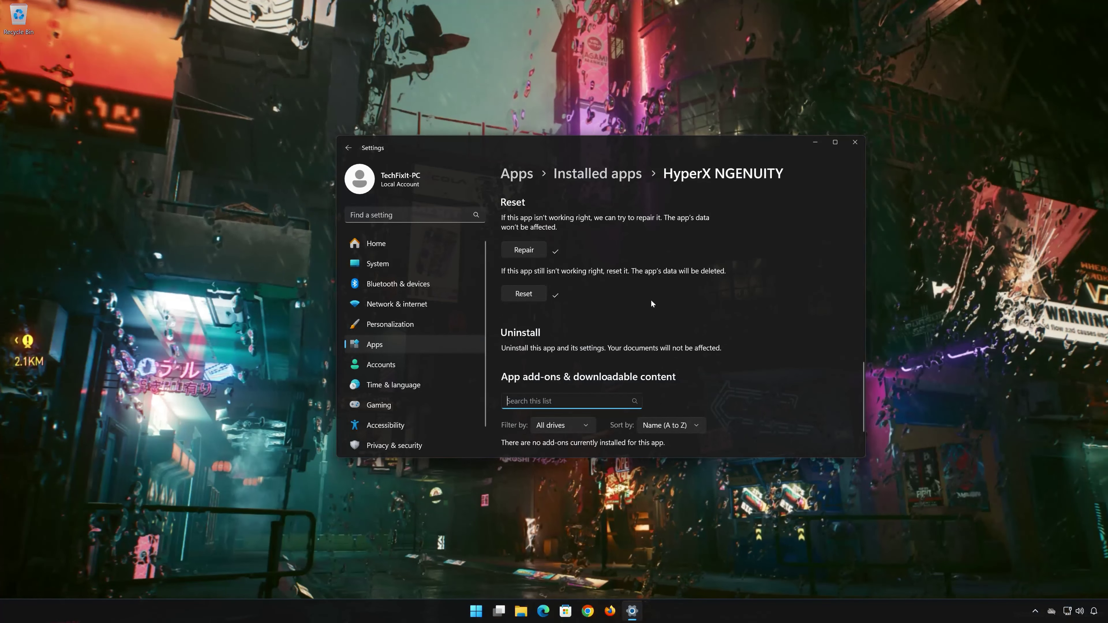
click(861, 147)
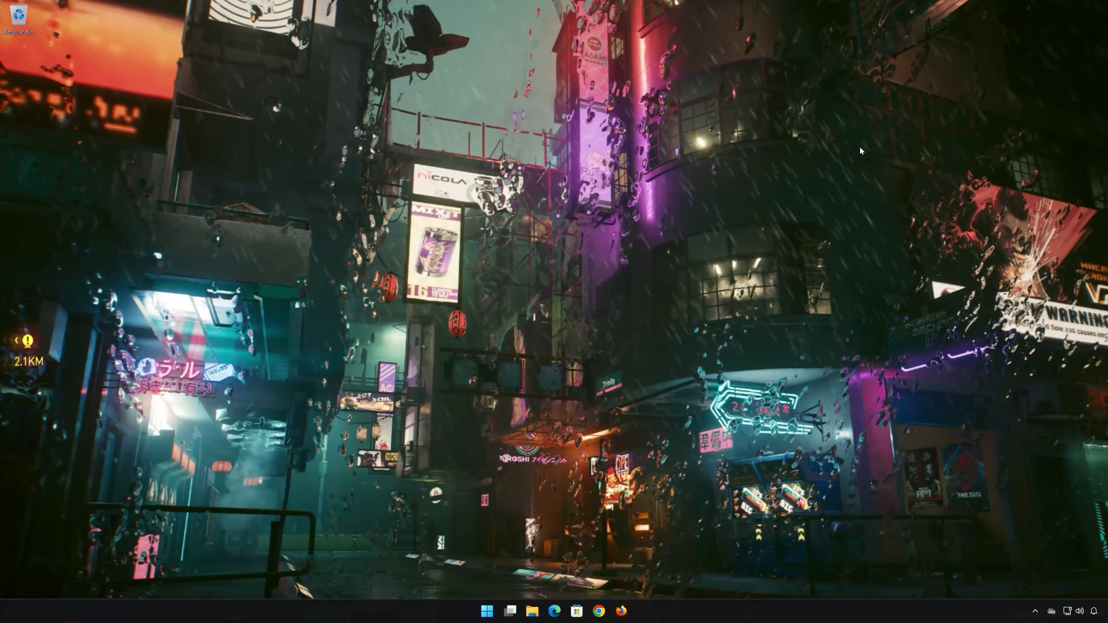
Step: Switch to Microsoft Store, search for "hyperx" and install the HyperX NGENUITY app from its store page
click(578, 611)
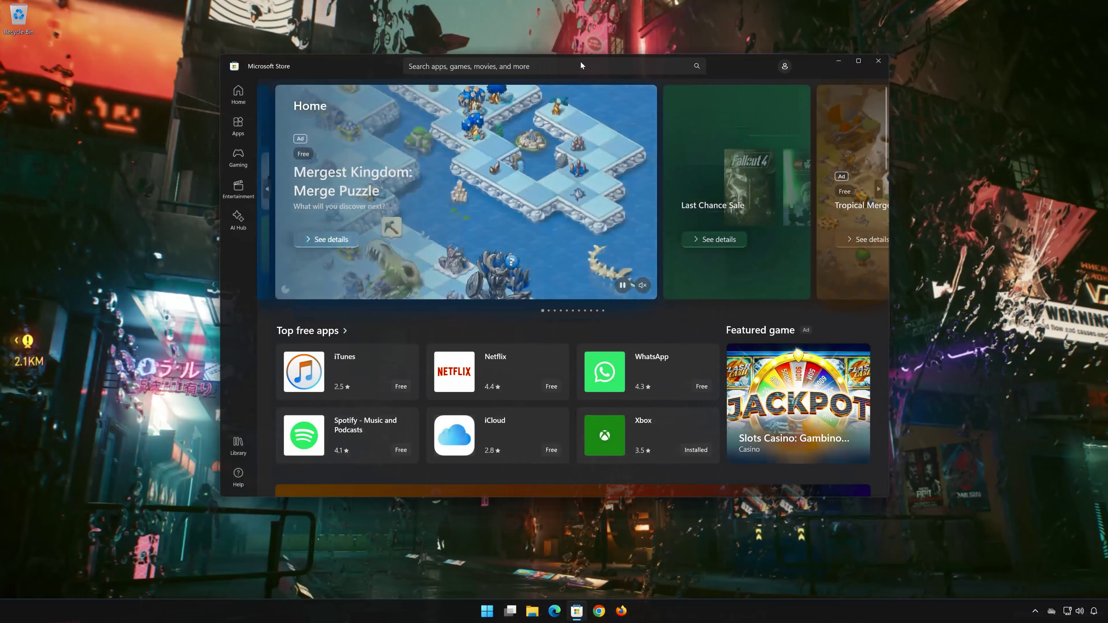
click(581, 63)
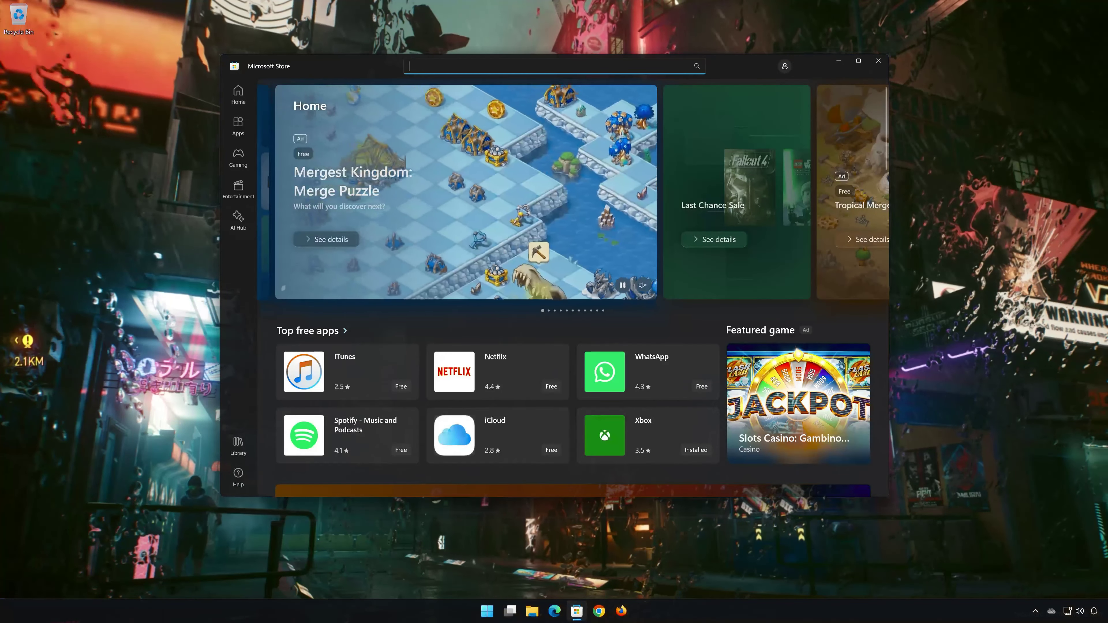
text(hyper)
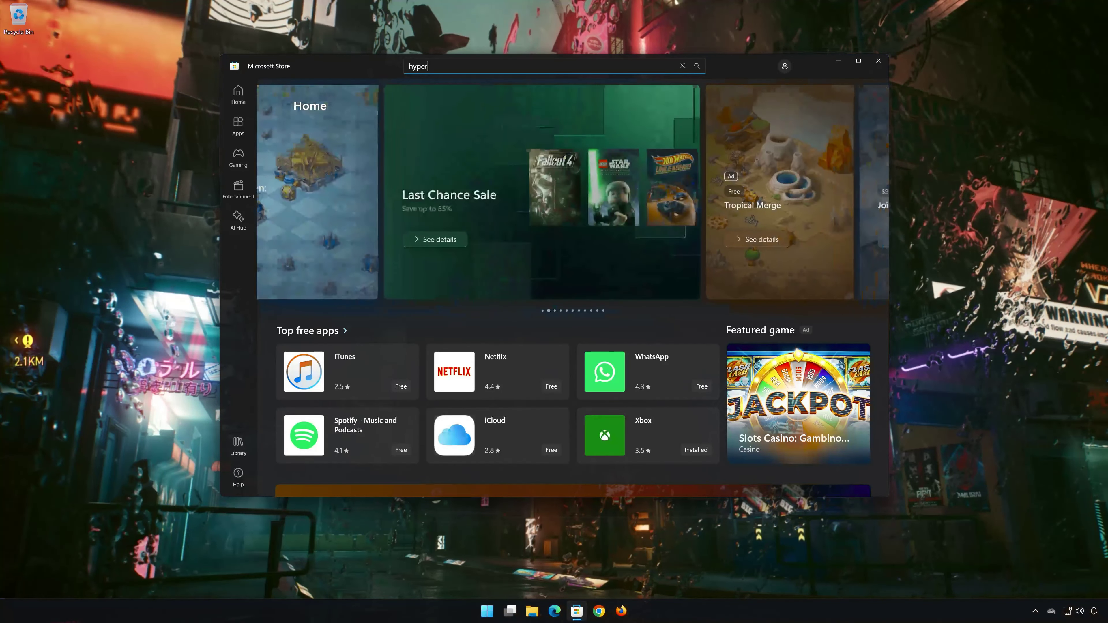
text(x)
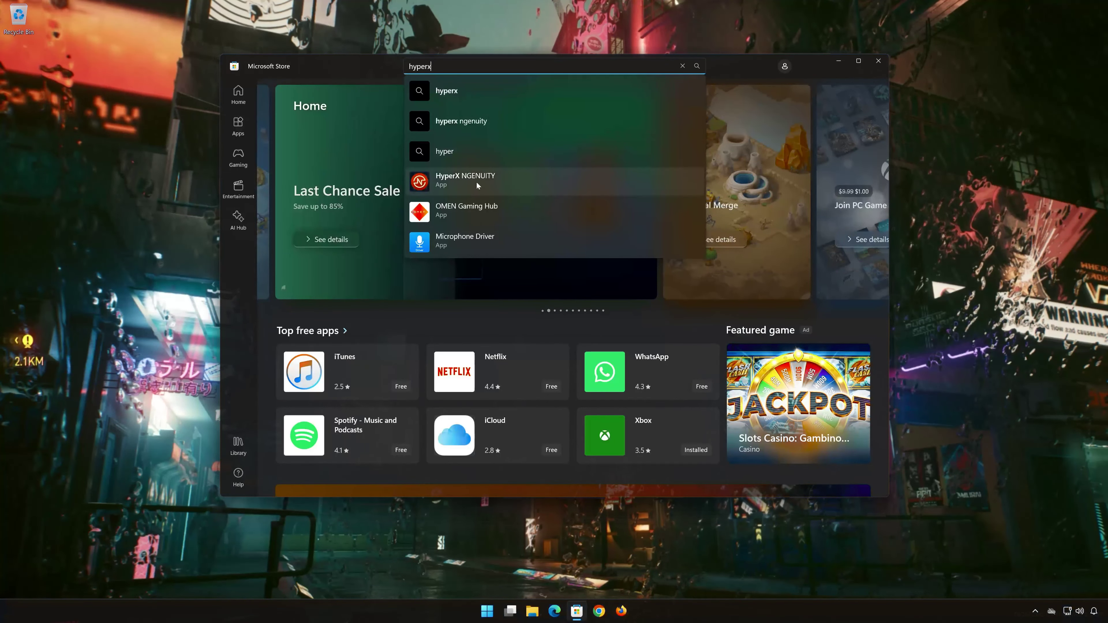
click(497, 177)
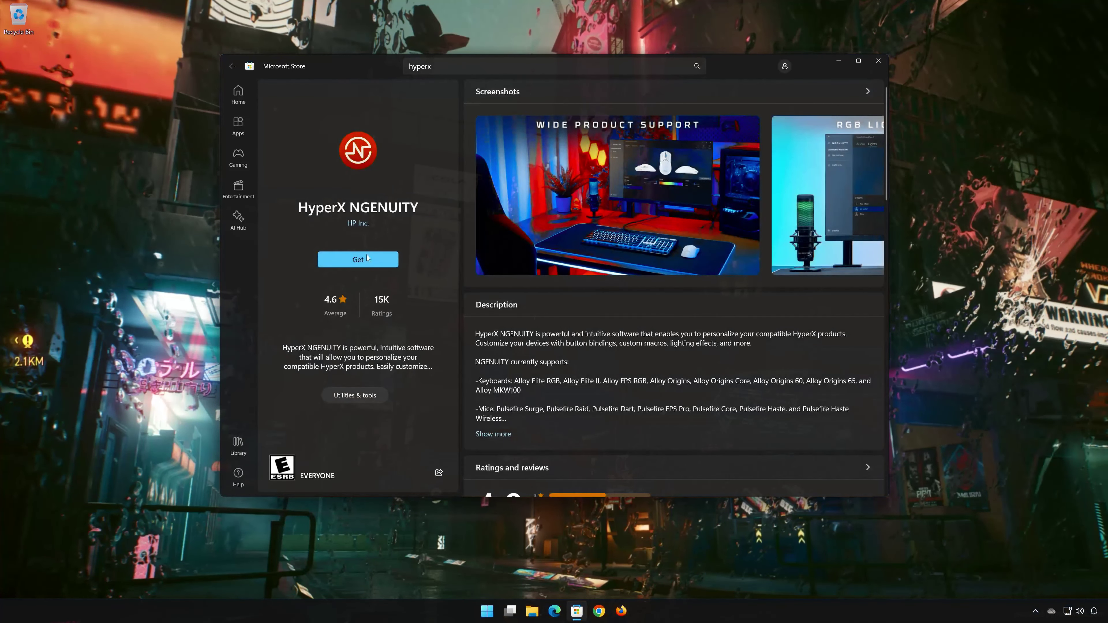
click(371, 261)
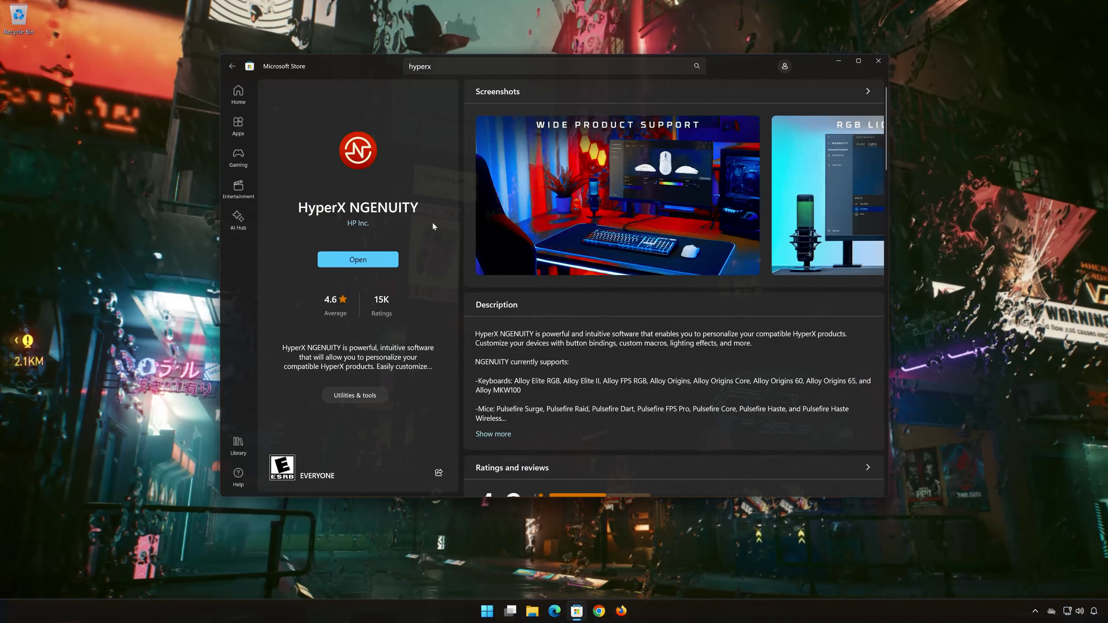
Step: Launch HyperX NGENUITY, answer No to the analytics collection question and move its window nearer the screen's center
click(366, 264)
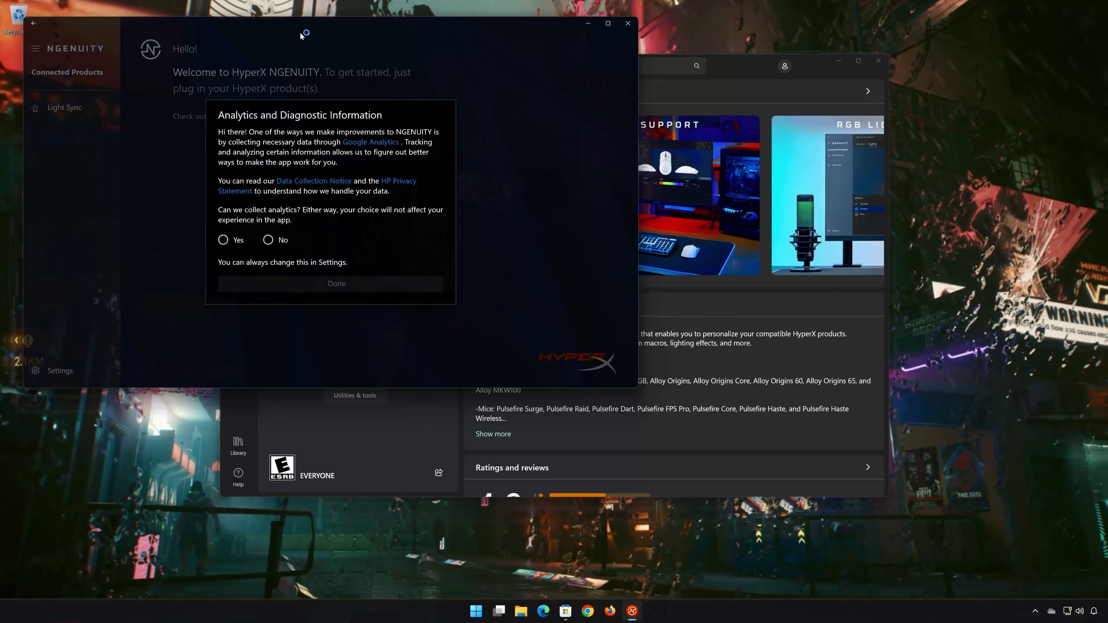
click(268, 240)
click(326, 285)
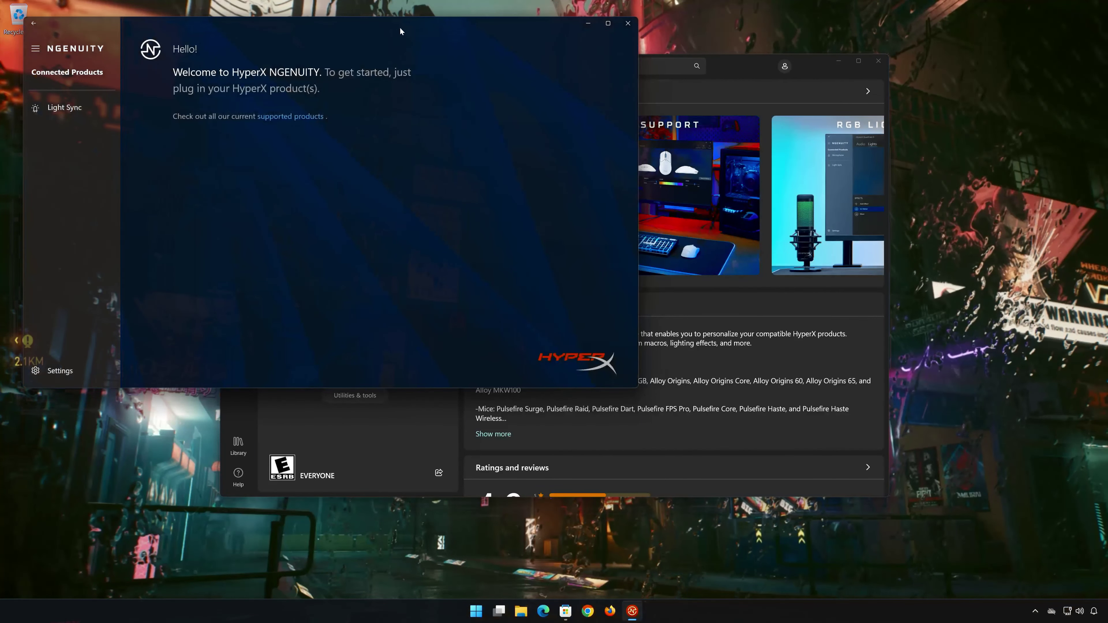
drag(400, 27, 584, 95)
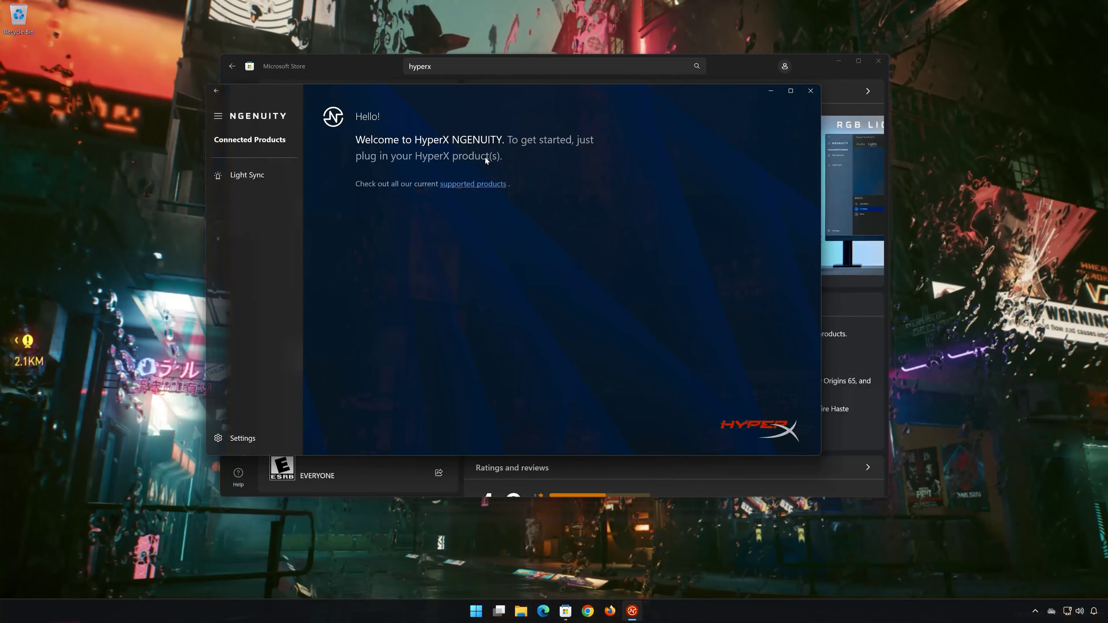
Step: View NGENUITY's Light Sync page, try Find HyperX Devices, dismiss the browser choice and close the app
click(251, 180)
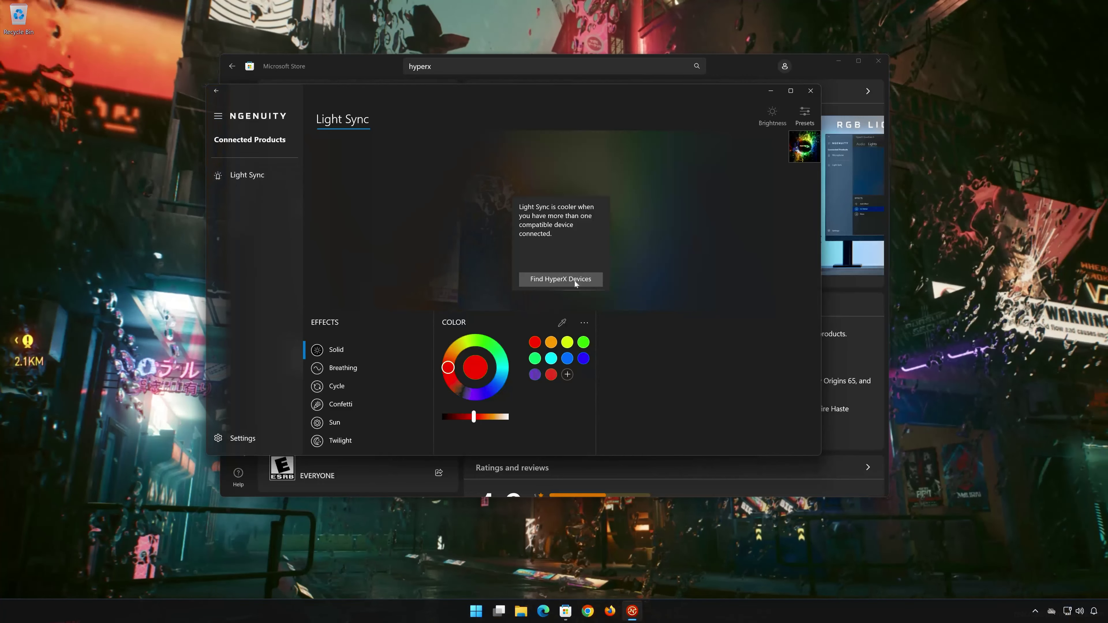
click(565, 285)
click(564, 283)
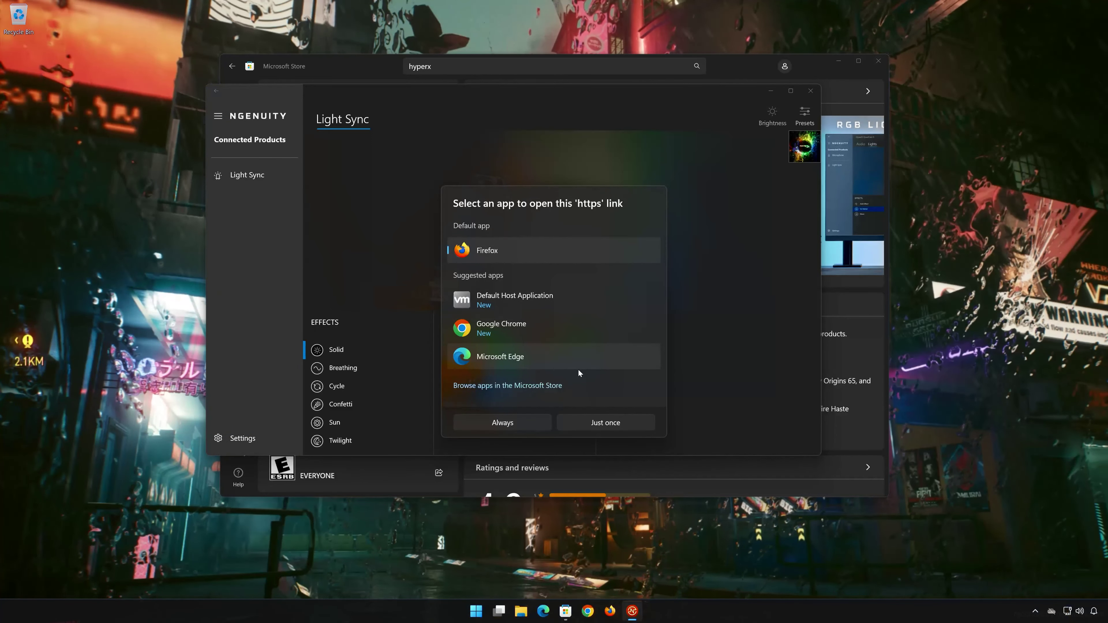
click(774, 131)
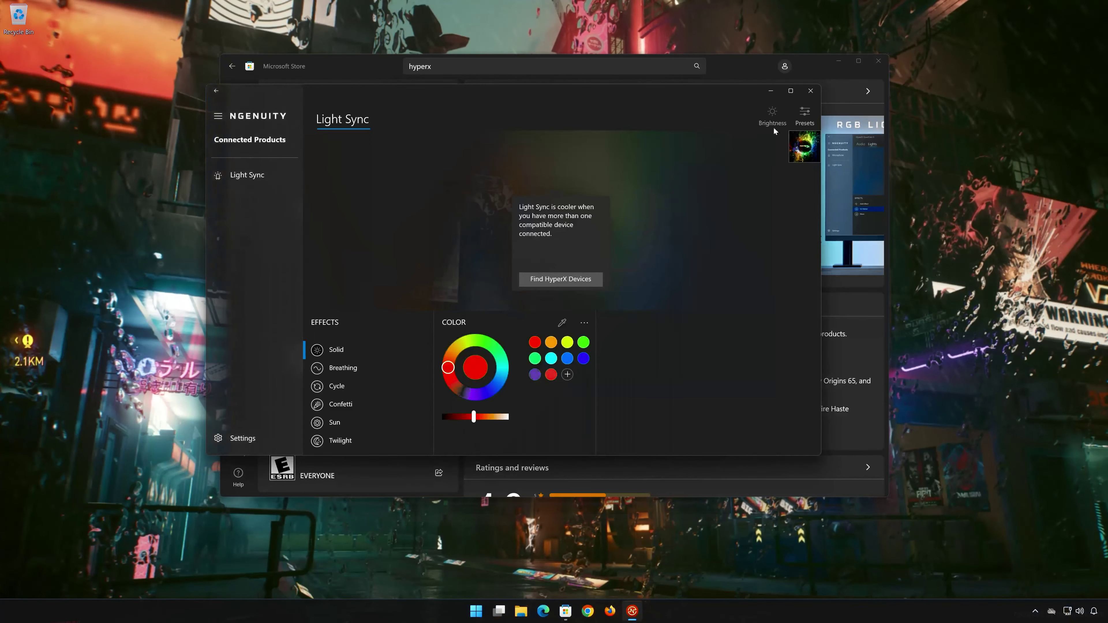
click(819, 95)
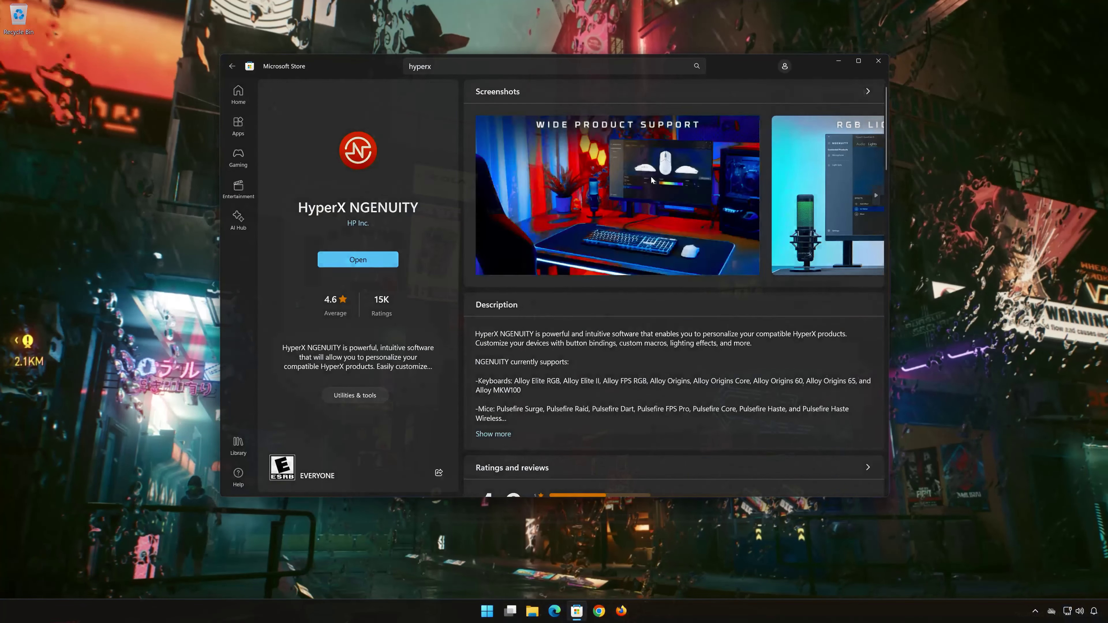
Step: Browse the HyperX NGENUITY store screenshots from the first through the fifth, and close Microsoft Store
click(652, 180)
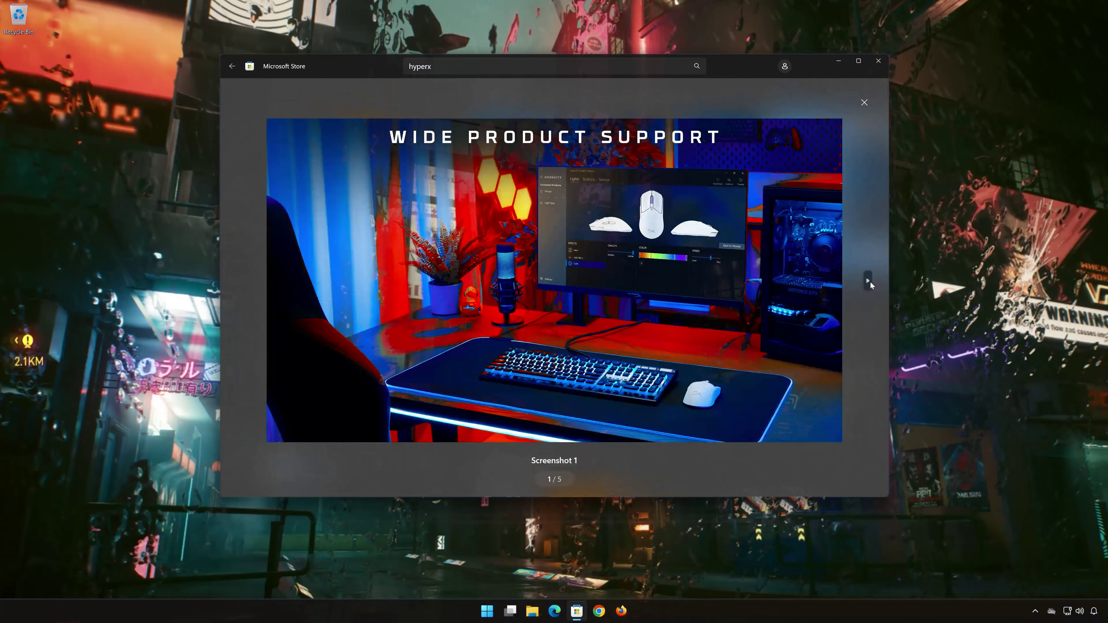
click(868, 282)
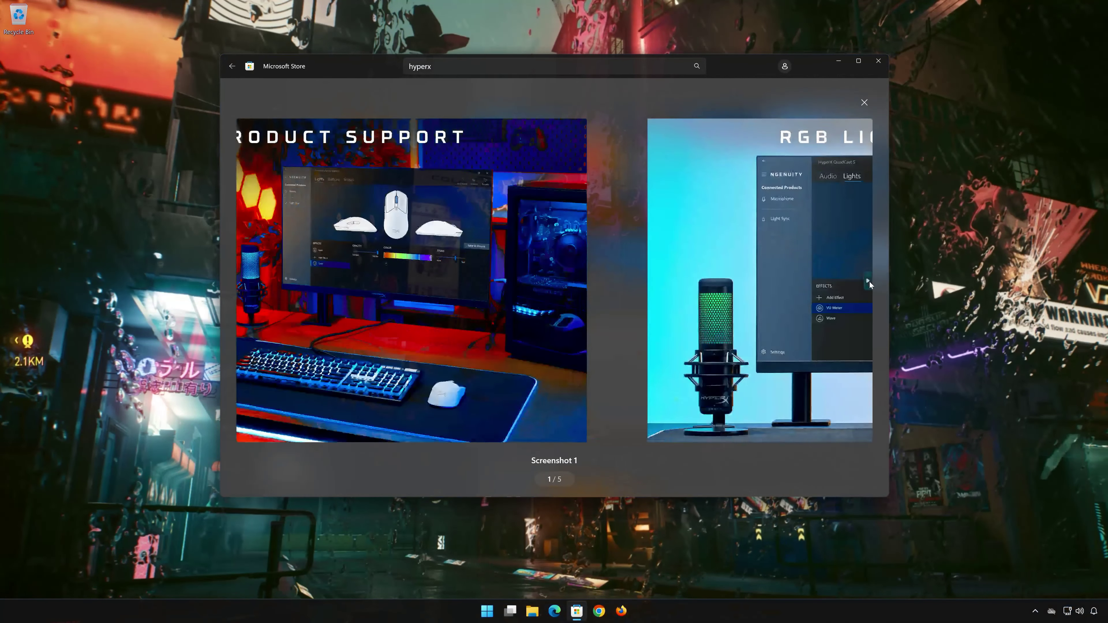
click(869, 281)
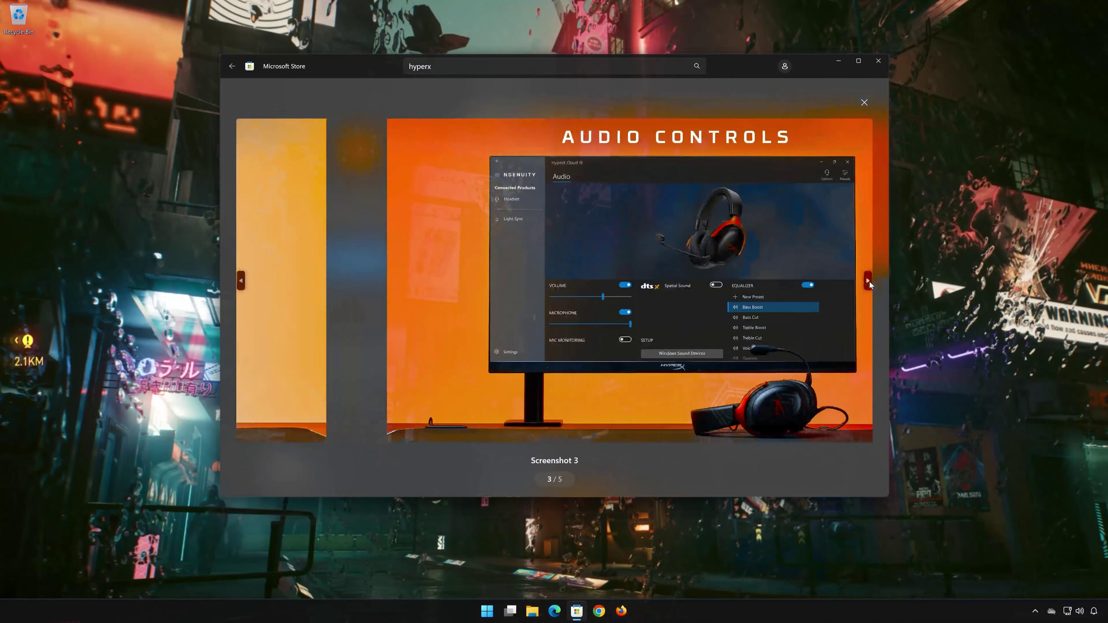
click(868, 281)
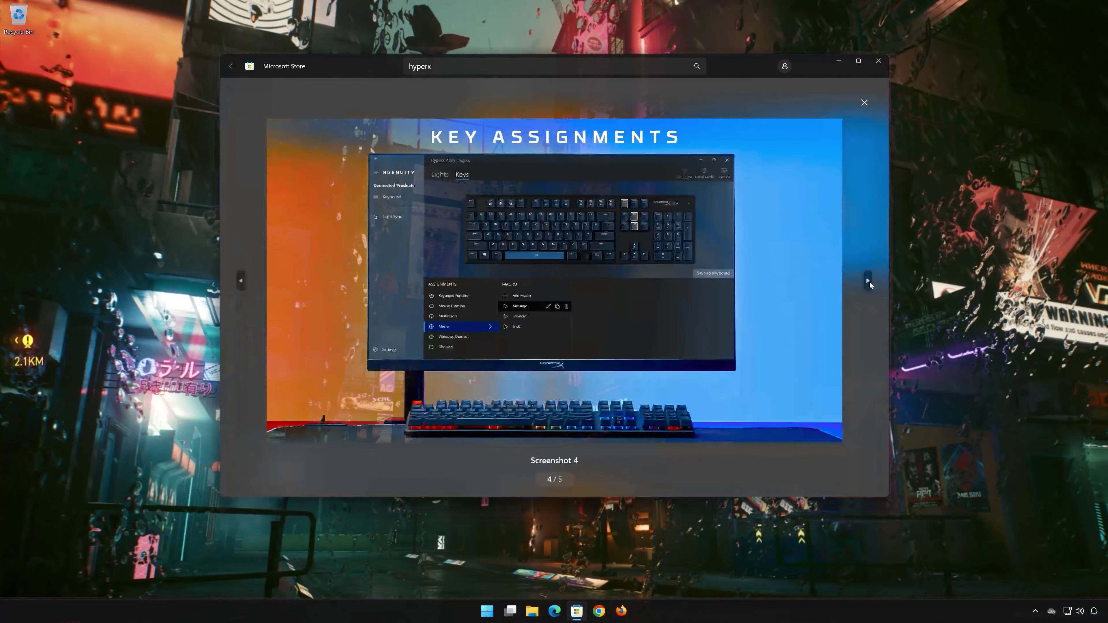
click(868, 282)
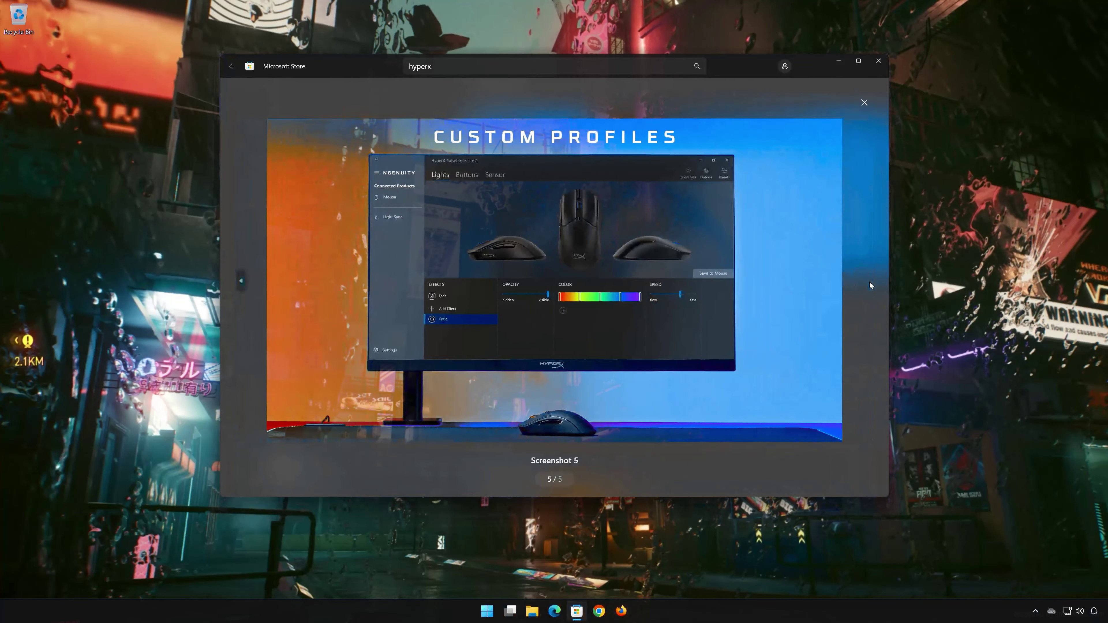
click(879, 62)
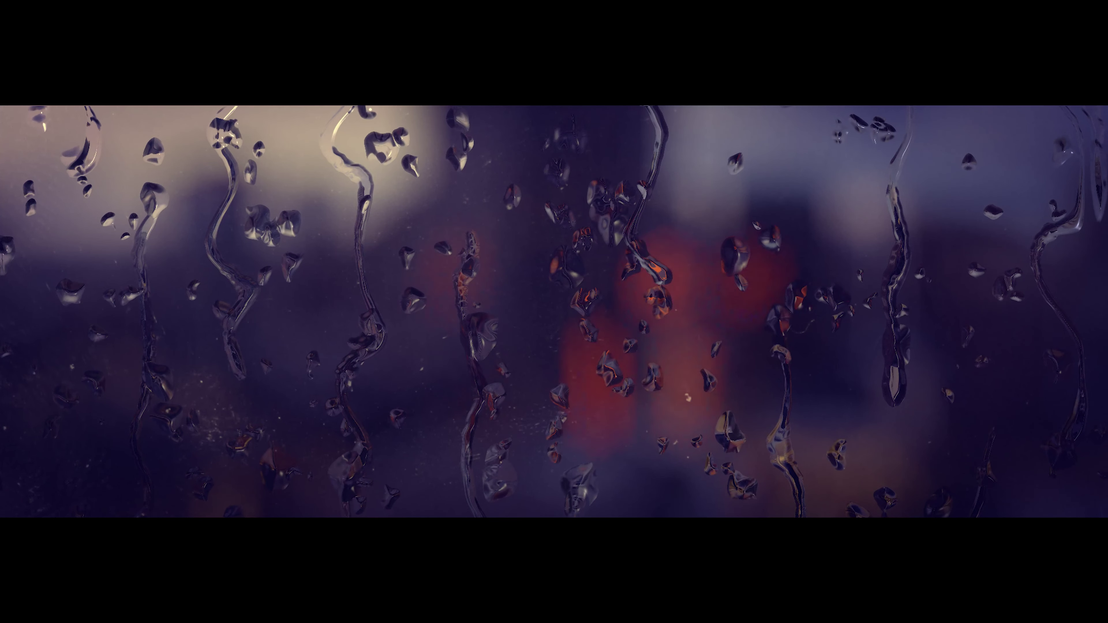